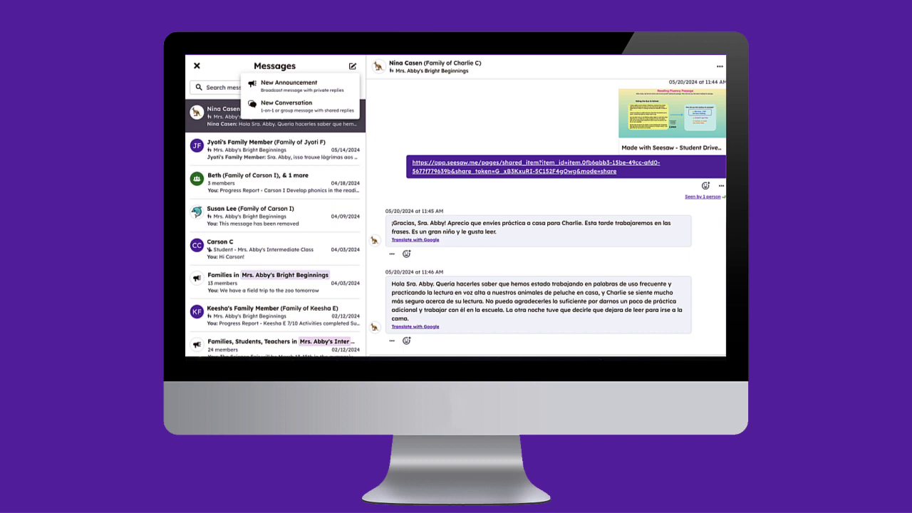
Discard the New Announcement draft and reopen the top family thread in Messages
{"action": "left_click", "coordinate": [289, 85]}
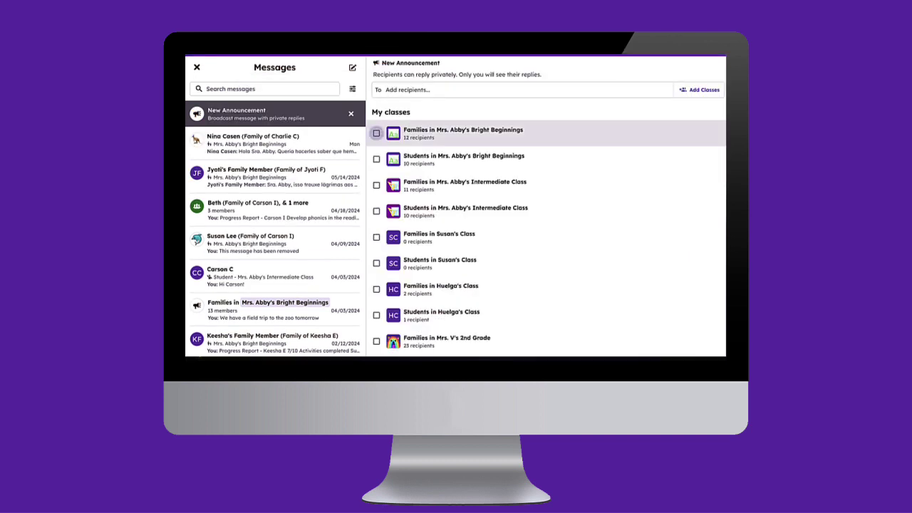
{"action": "left_click", "coordinate": [376, 133]}
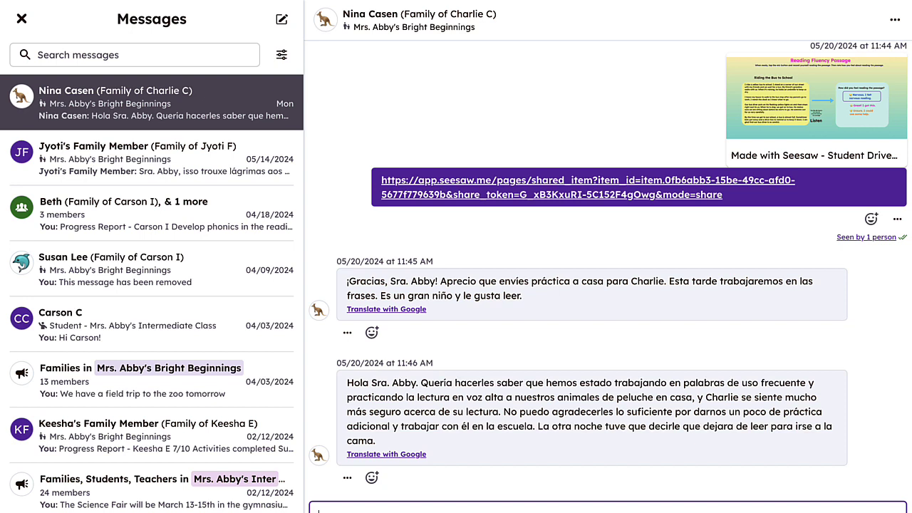
Begin a New Announcement addressed to families in Mrs. Abby's Bright Beginnings class
{"action": "left_click", "coordinate": [284, 22]}
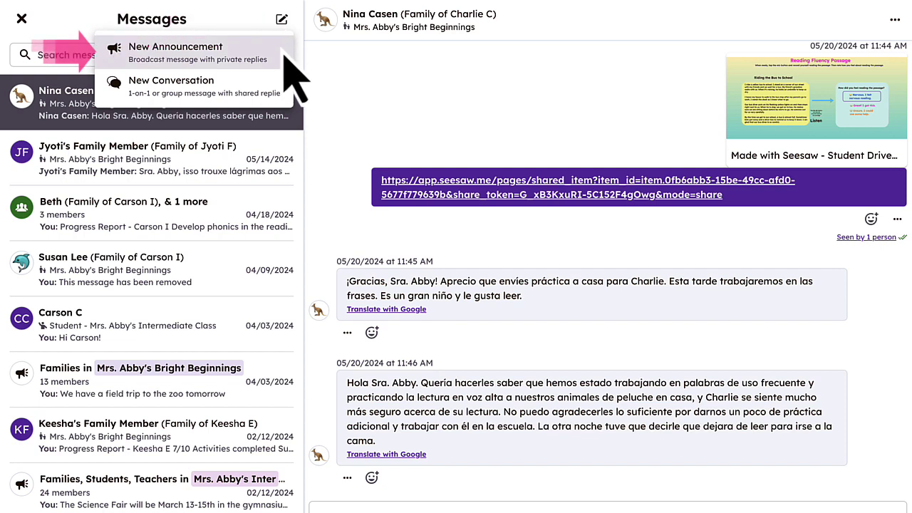
{"action": "left_click", "coordinate": [283, 49]}
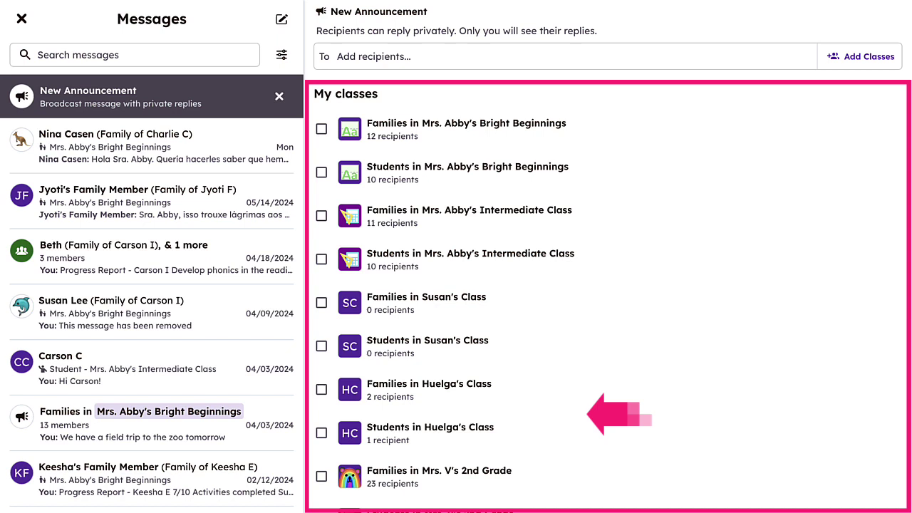
{"action": "left_click", "coordinate": [321, 129]}
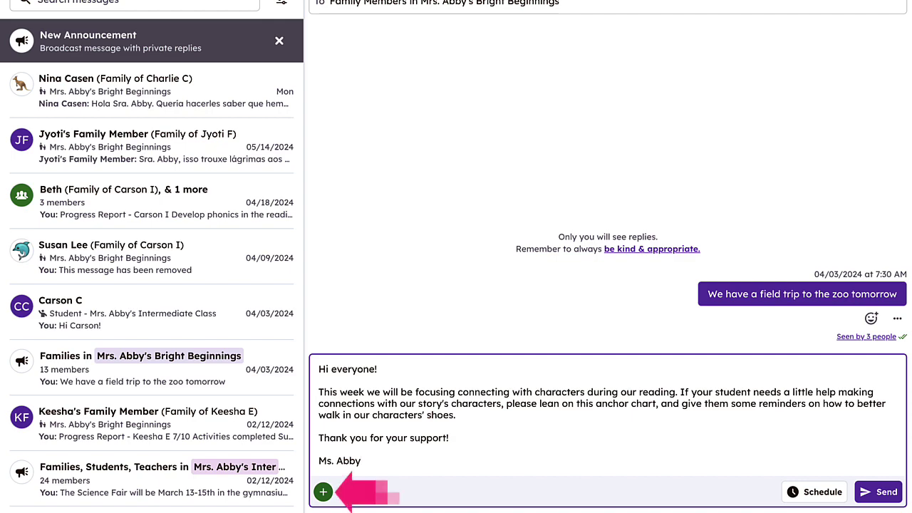
Open the attachment choices from the composer's green + button
{"action": "left_click", "coordinate": [322, 491]}
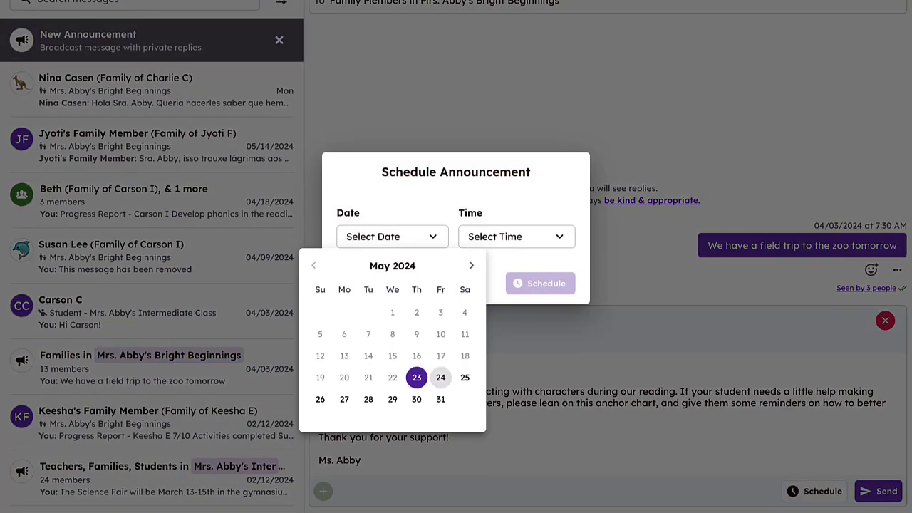
Schedule the announcement for May 24, 2024 at 3:00 PM
{"action": "left_click", "coordinate": [440, 377]}
{"action": "left_click", "coordinate": [517, 237]}
{"action": "scroll", "coordinate": [498, 357], "scroll_direction": "down", "scroll_amount": 5}
{"action": "left_click", "coordinate": [486, 372]}
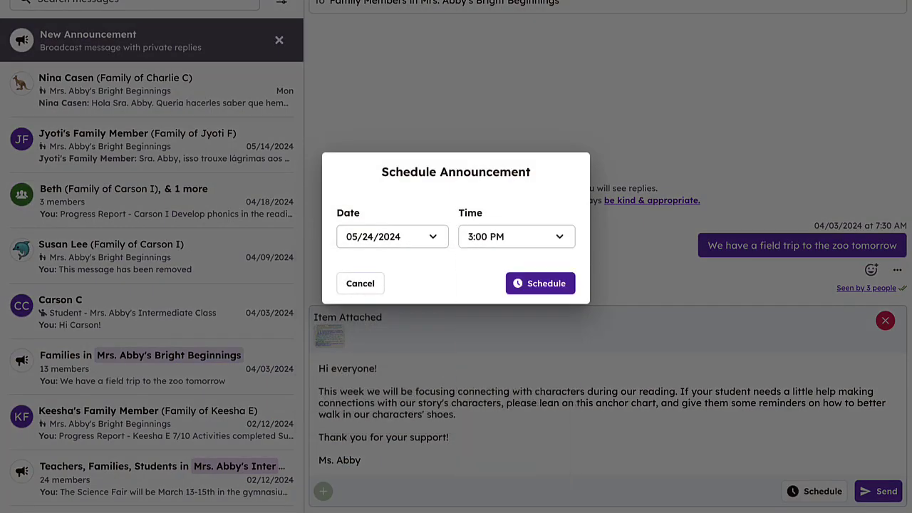
{"action": "left_click", "coordinate": [539, 283]}
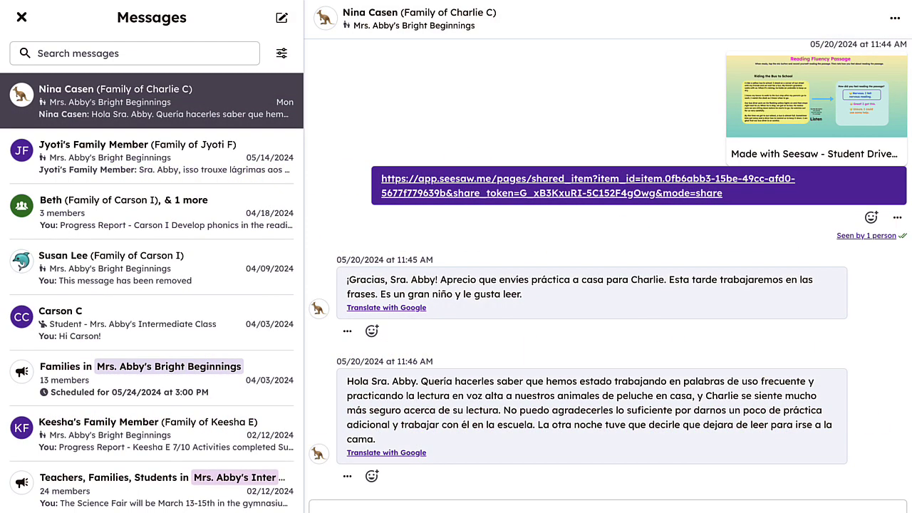
{"action": "left_click", "coordinate": [287, 31]}
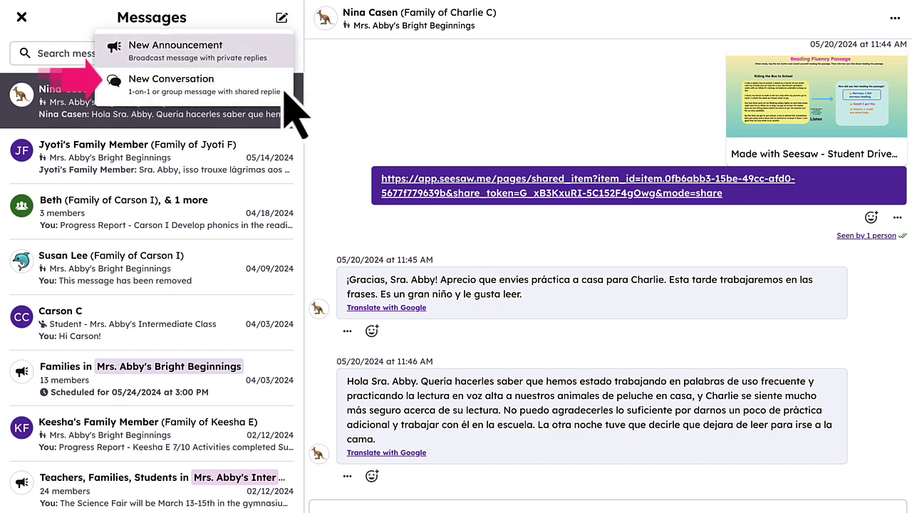
{"action": "left_click", "coordinate": [285, 90]}
{"action": "type", "text": "Le"}
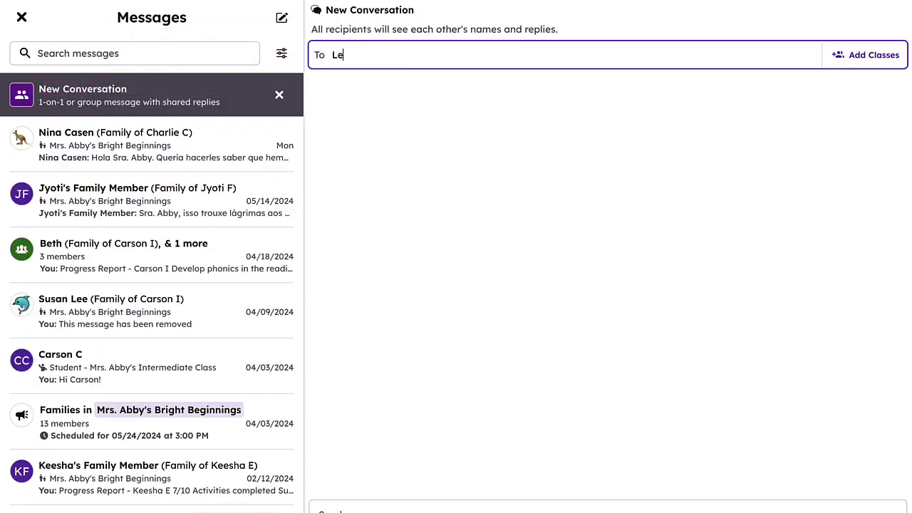
{"action": "type", "text": "e"}
{"action": "key", "text": "Return"}
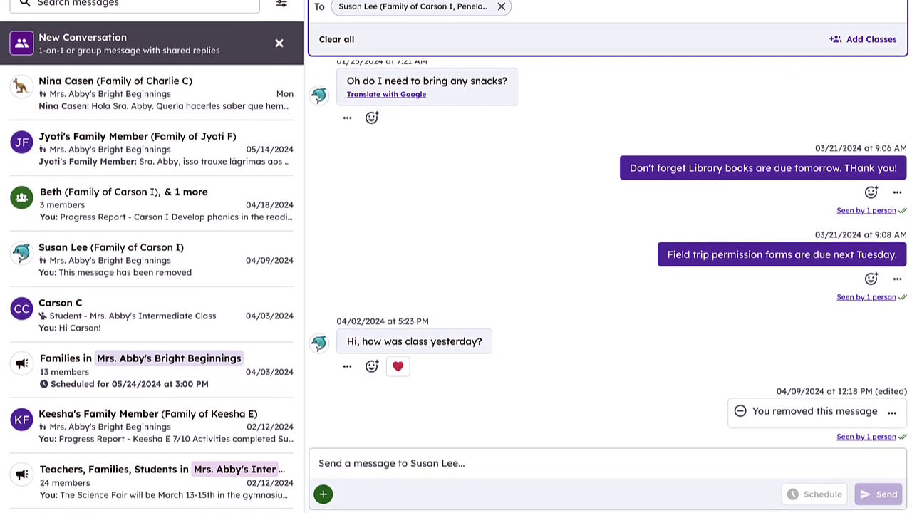
{"action": "key", "text": "ctrl+v"}
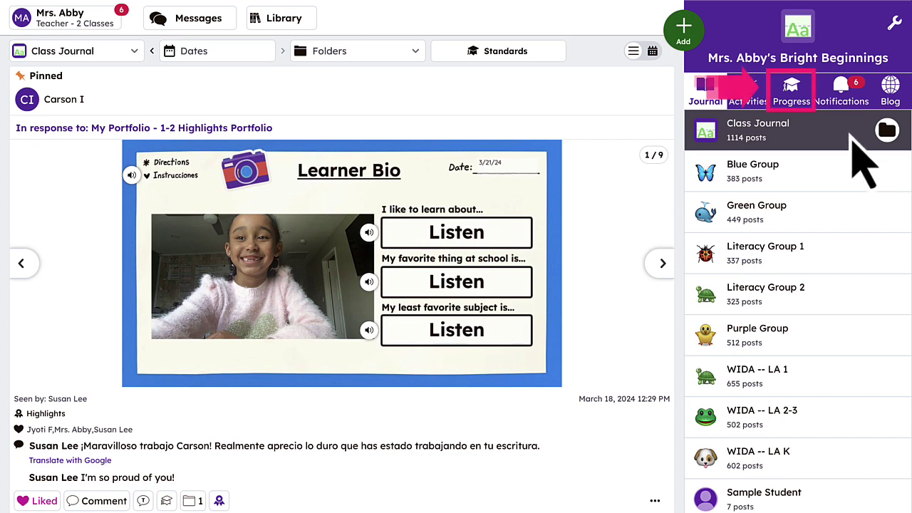
{"action": "left_click", "coordinate": [790, 91]}
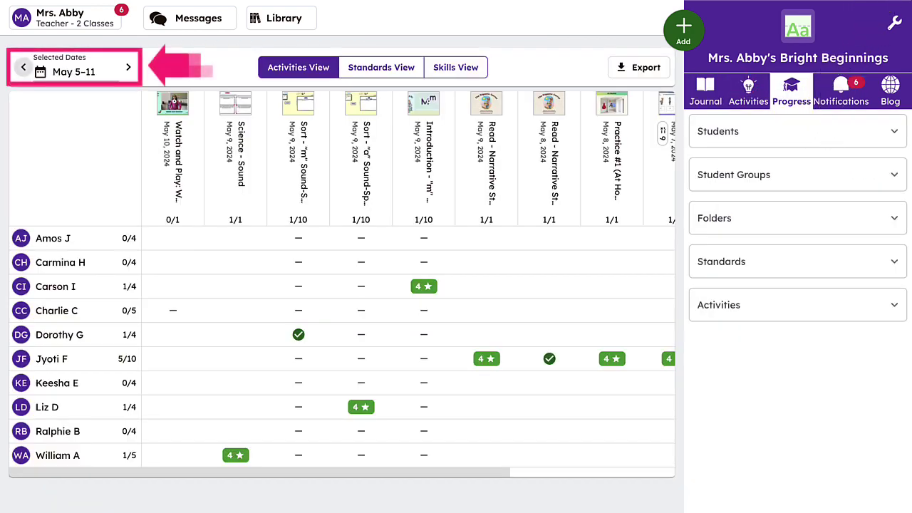
{"action": "left_click", "coordinate": [23, 67]}
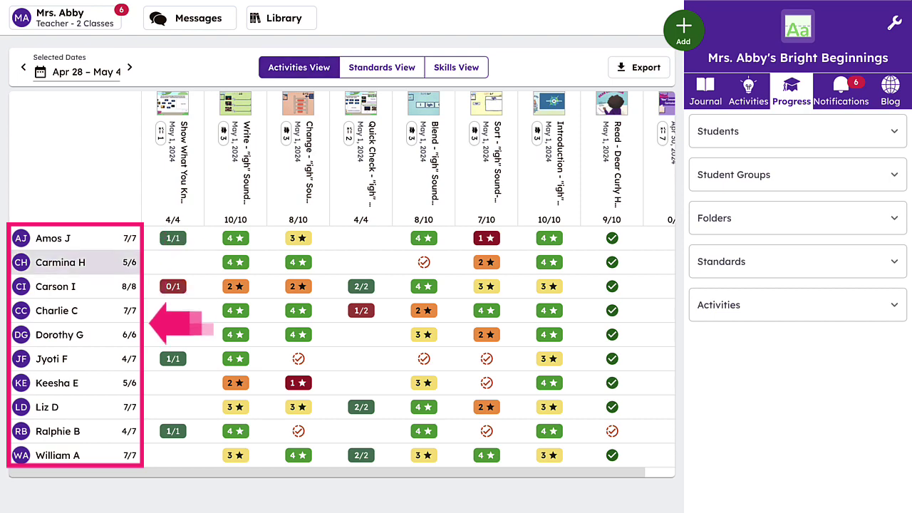
{"action": "left_click", "coordinate": [56, 286]}
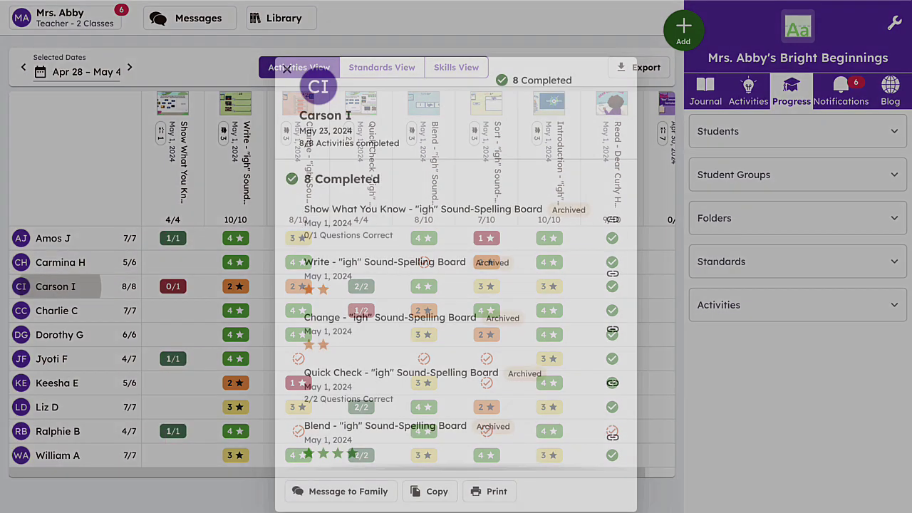
{"action": "left_click", "coordinate": [341, 490]}
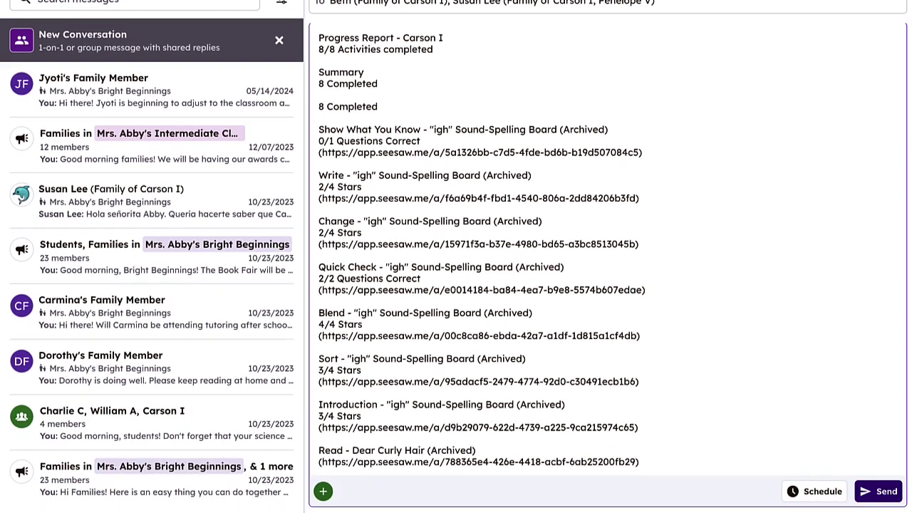
{"action": "left_click", "coordinate": [877, 491]}
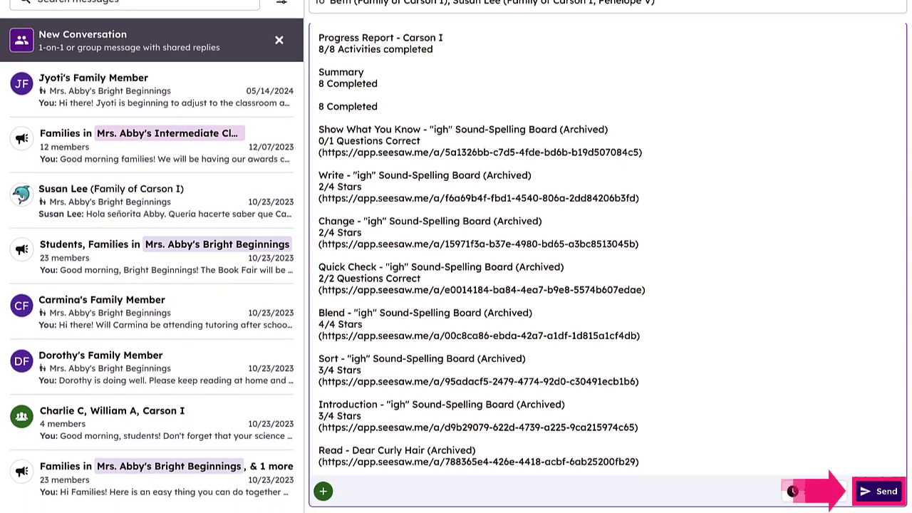